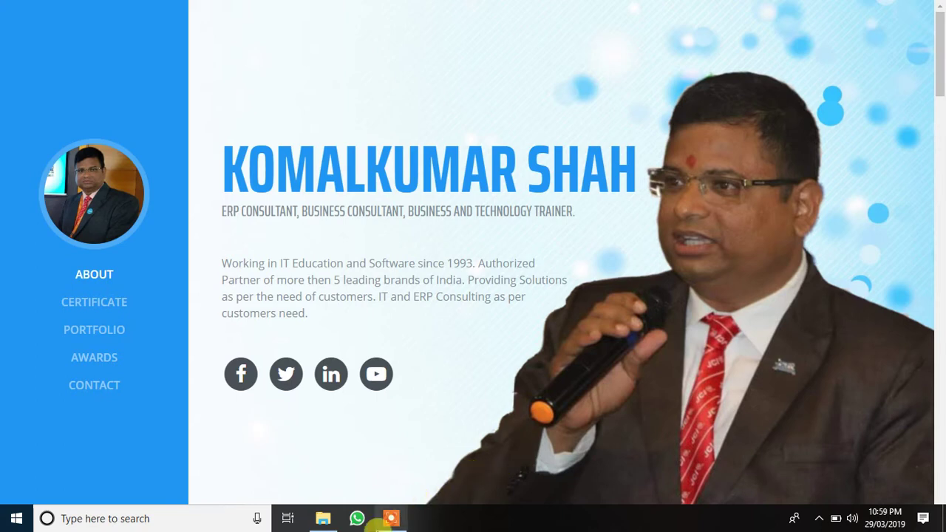
Switch to File Explorer and extract the desktop archive setup.rar into its own setup folder
mouse_move(321, 518)
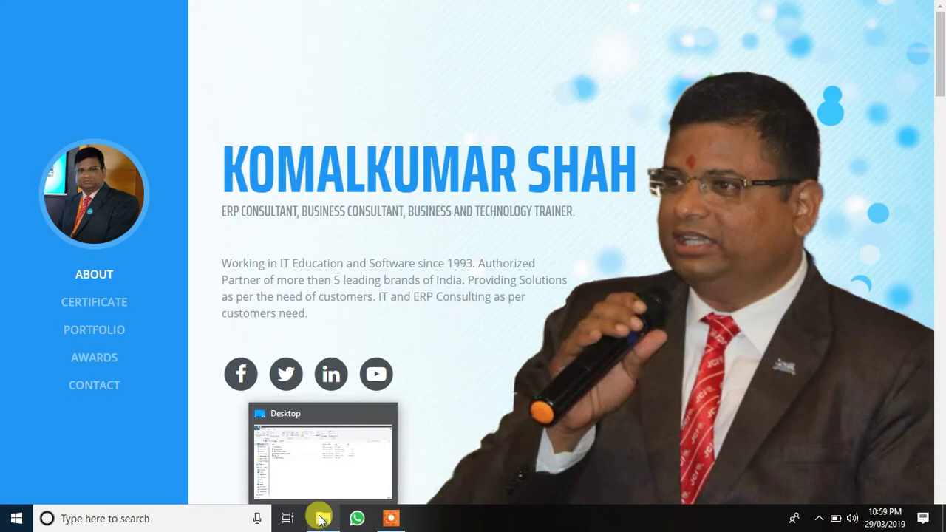
left_click(321, 519)
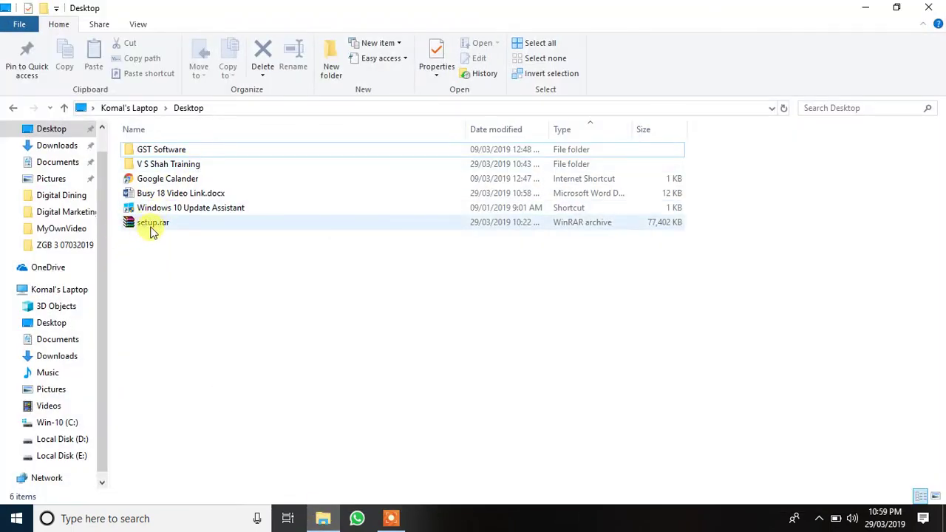
left_click(153, 225)
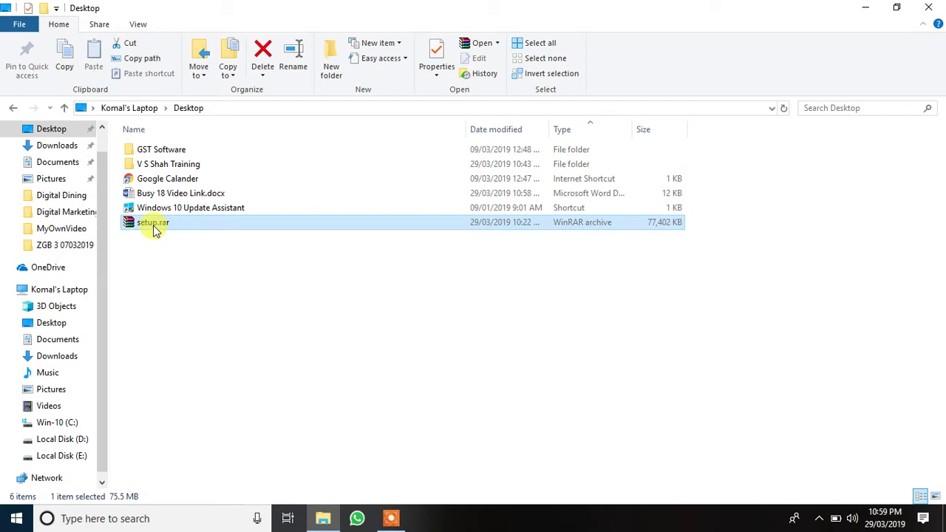
right_click(155, 230)
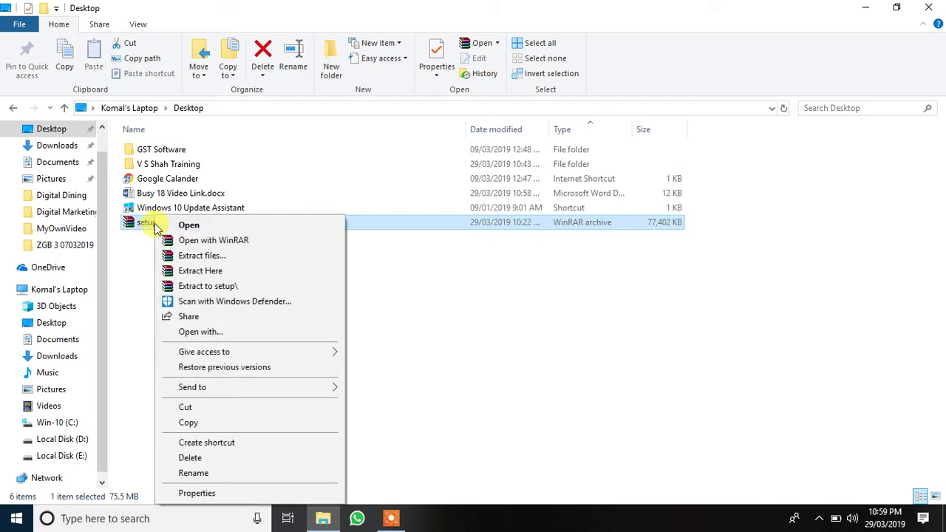
left_click(190, 287)
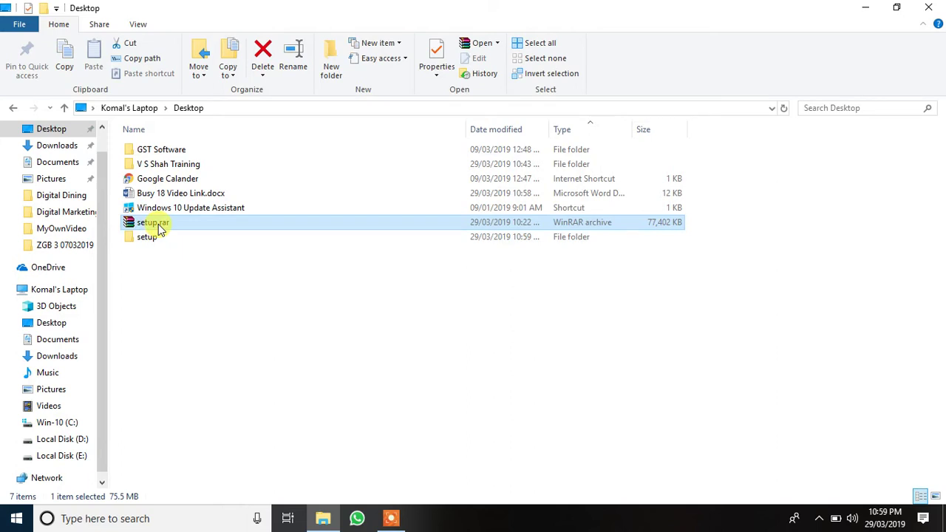
right_click(158, 224)
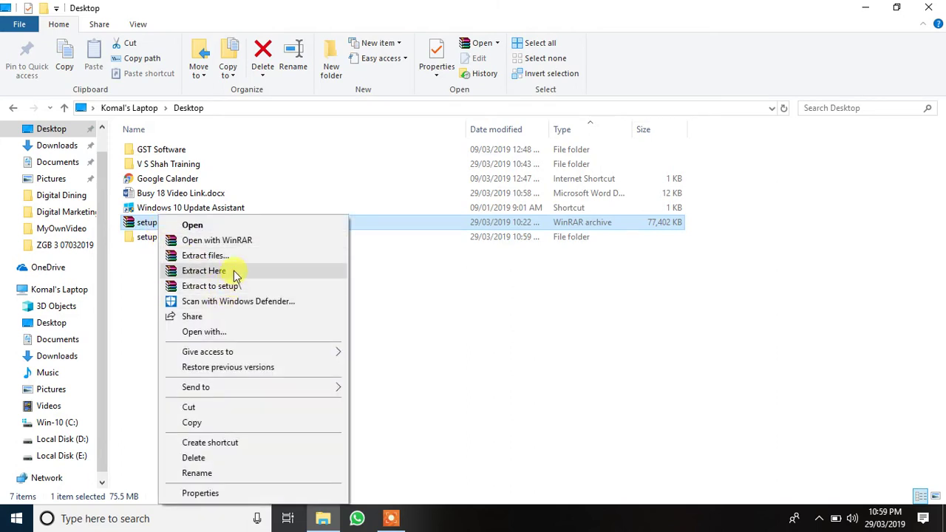
left_click(131, 267)
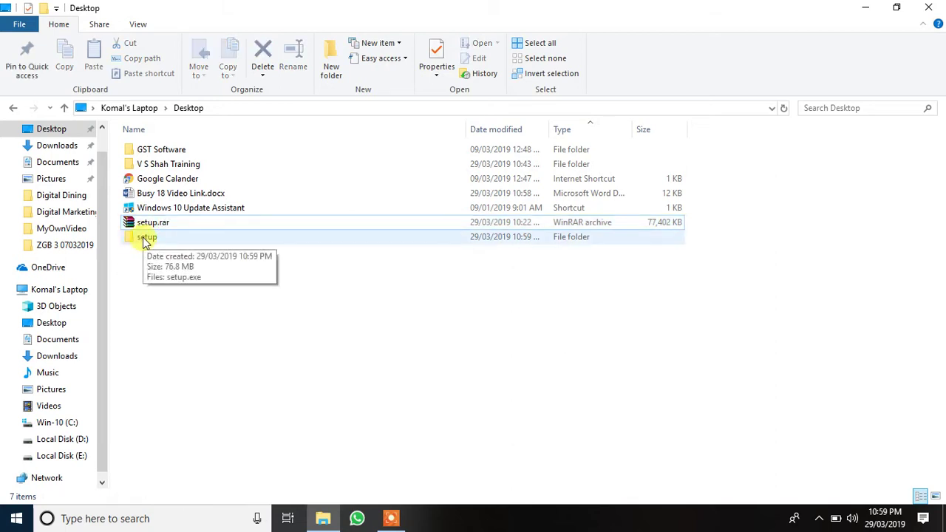
Launch setup.exe from the extracted setup folder, allowing it to run despite the SmartScreen block
double_click(145, 237)
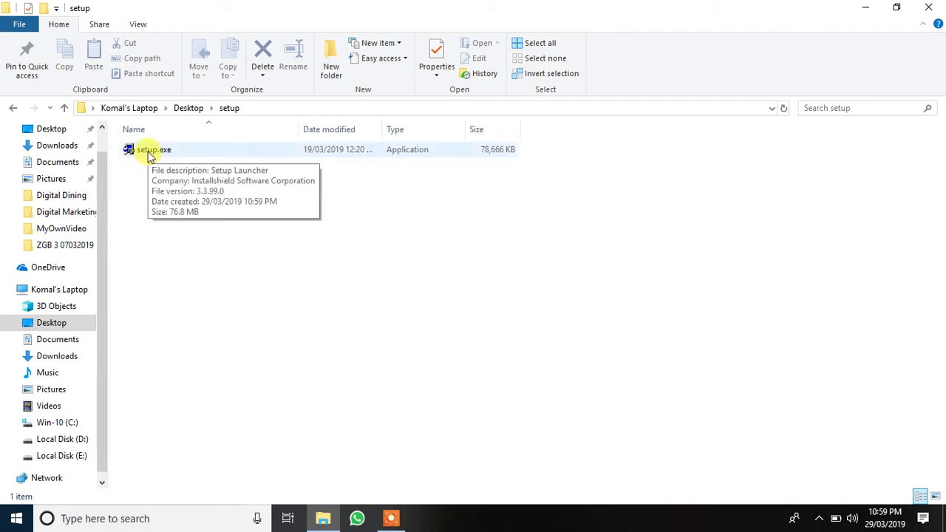
double_click(150, 156)
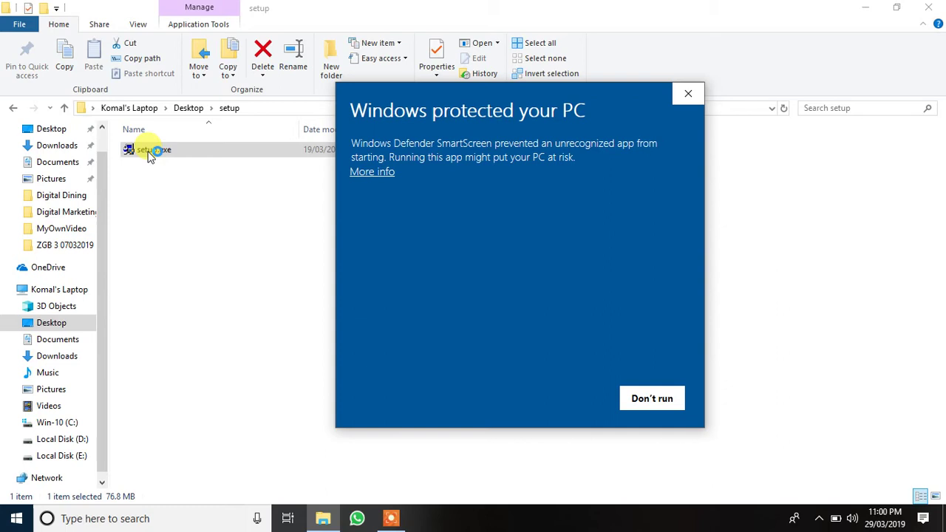
left_click(380, 173)
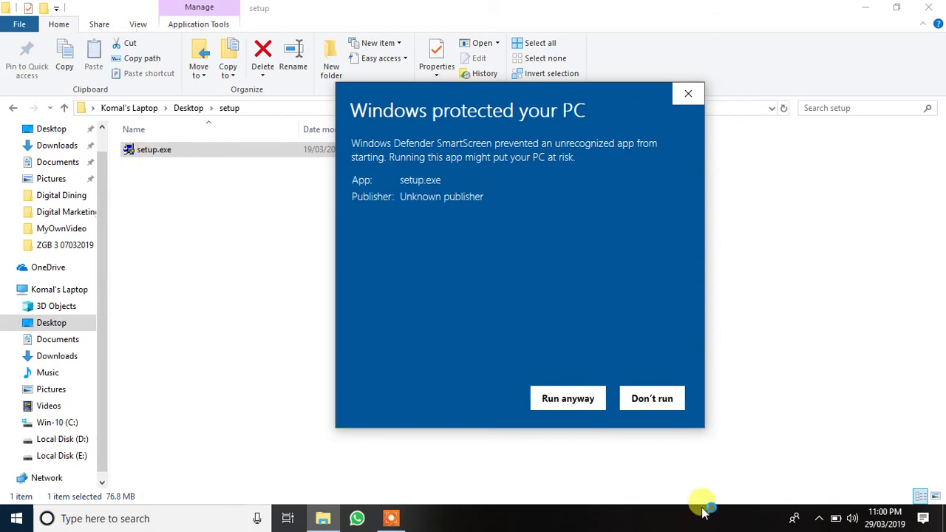
left_click(575, 406)
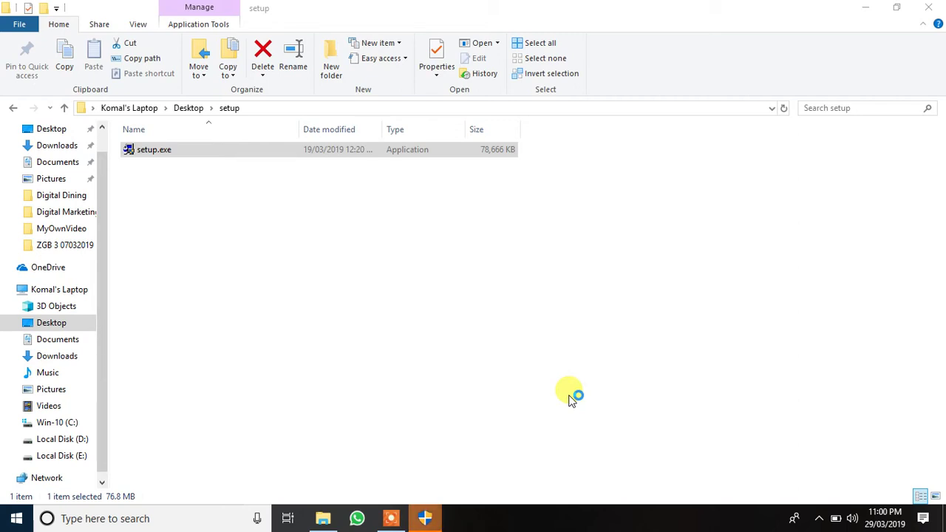
left_click(425, 518)
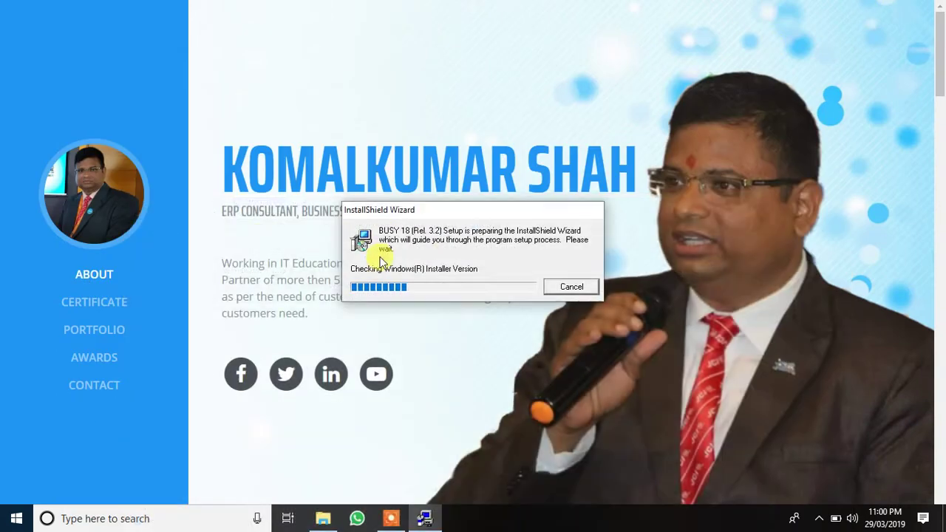
left_click_drag(468, 211, 359, 36)
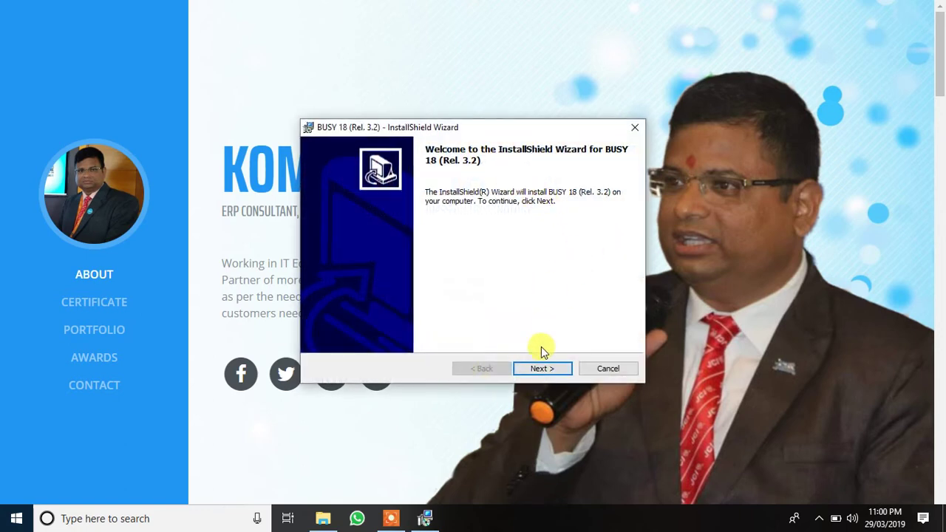
Proceed past the installer's welcome page and accept the terms of the BUSY 18 license agreement
left_click(541, 368)
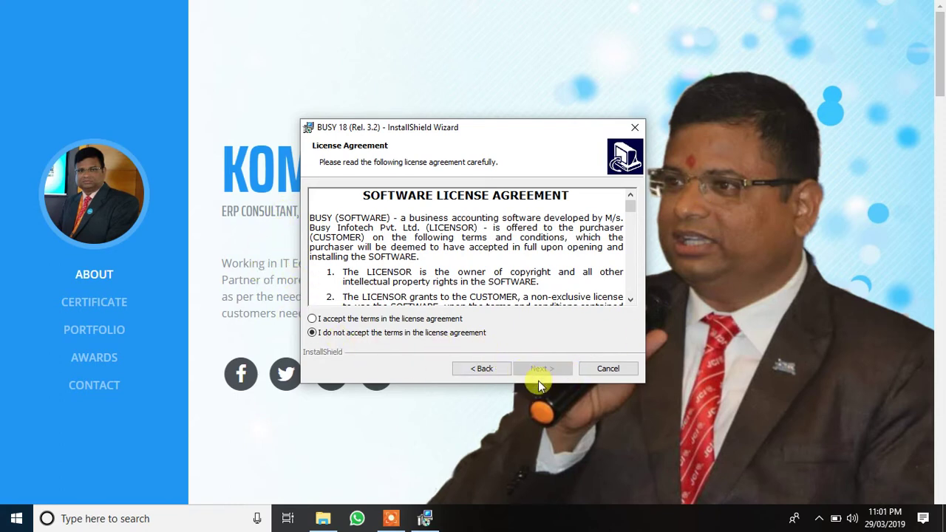
left_click(382, 319)
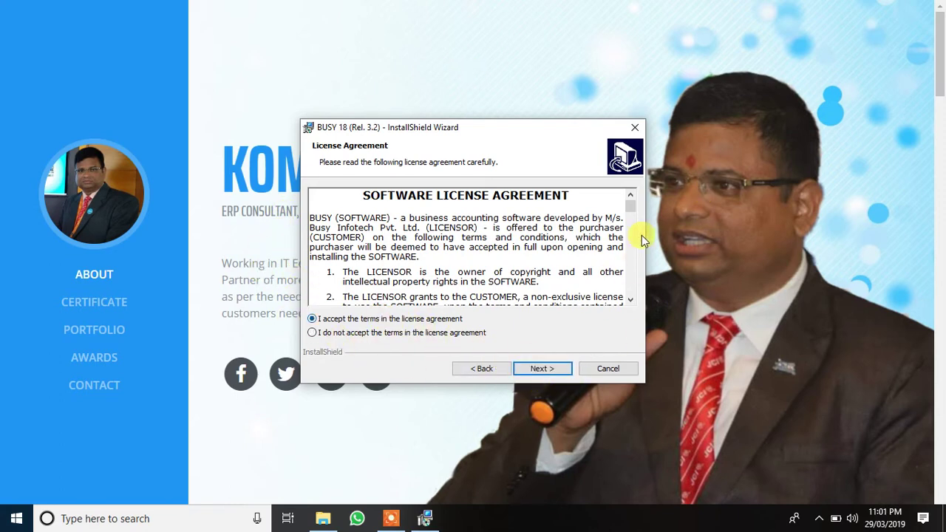
left_click_drag(629, 207, 631, 291)
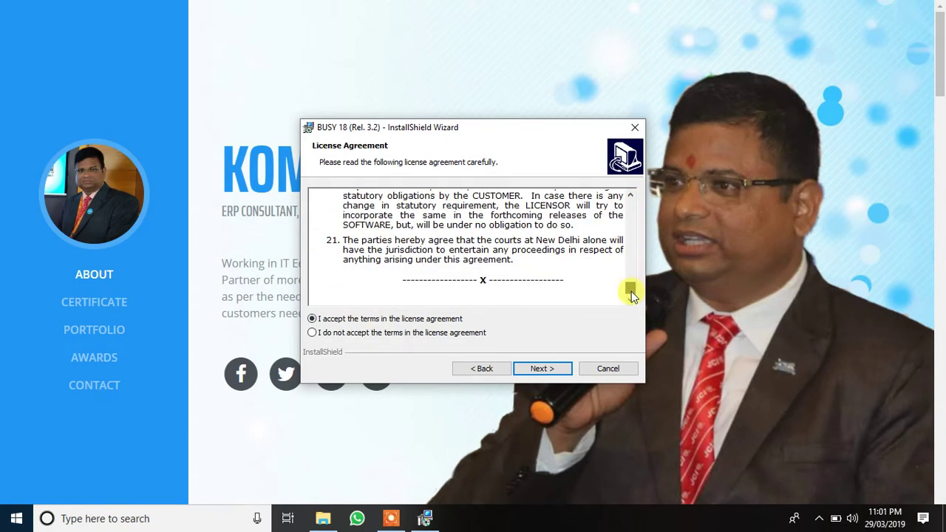
left_click(548, 371)
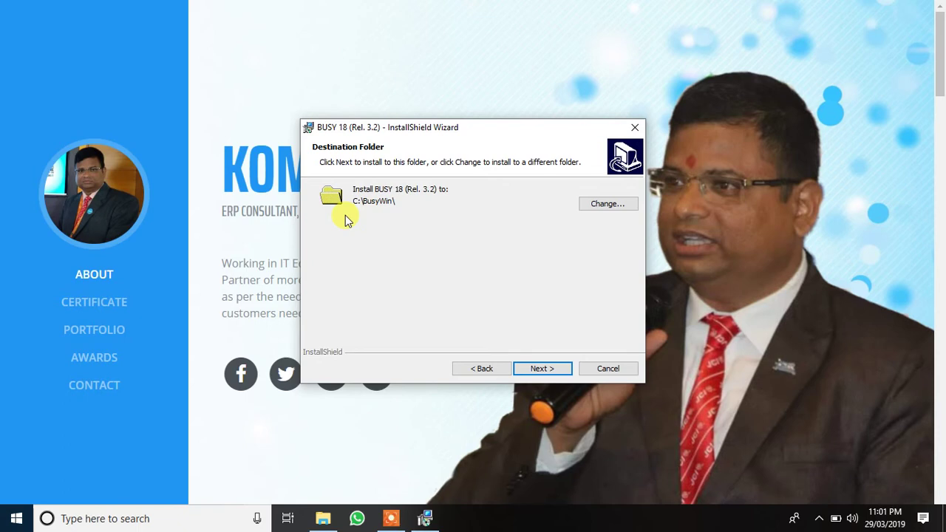
Change the BUSY 18 destination folder to D:\BusyWin\ and start the installation
left_click(612, 212)
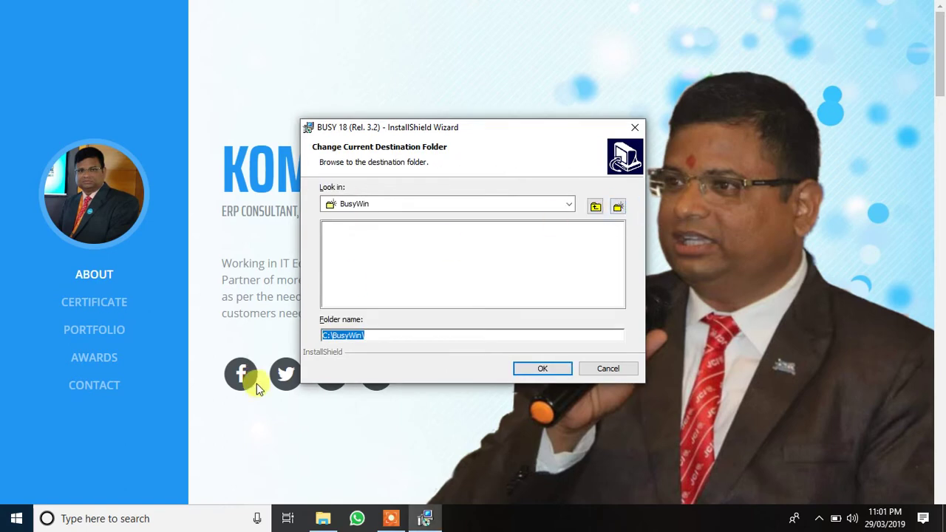
left_click(326, 335)
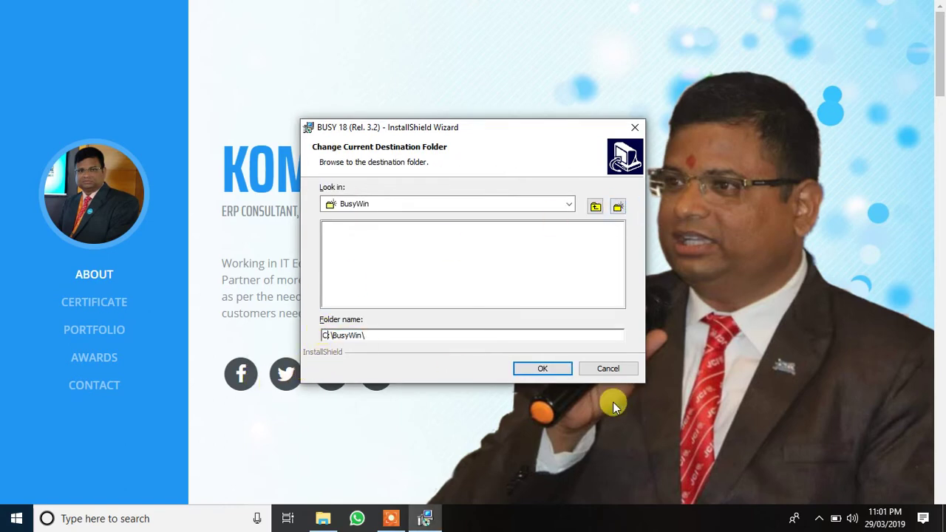
key("BackSpace")
key("BackSpace")
type("D")
left_click(537, 373)
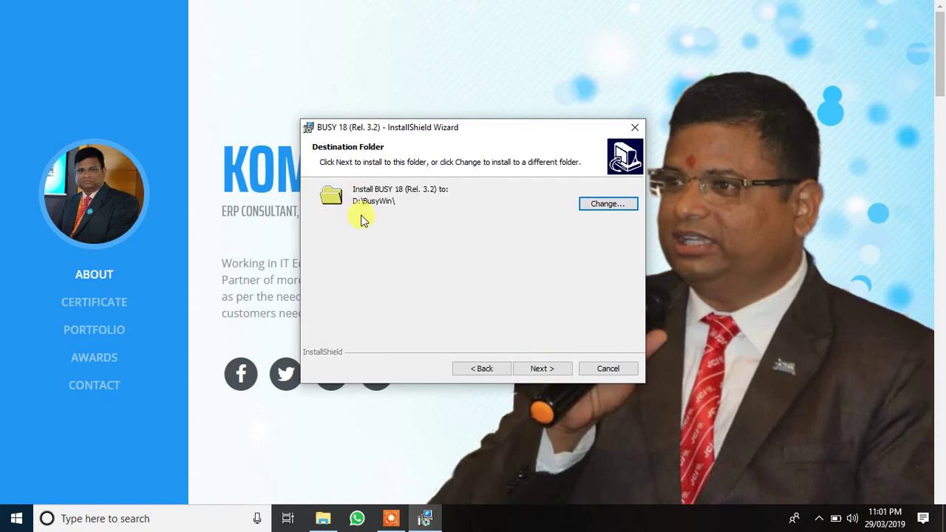
left_click(557, 373)
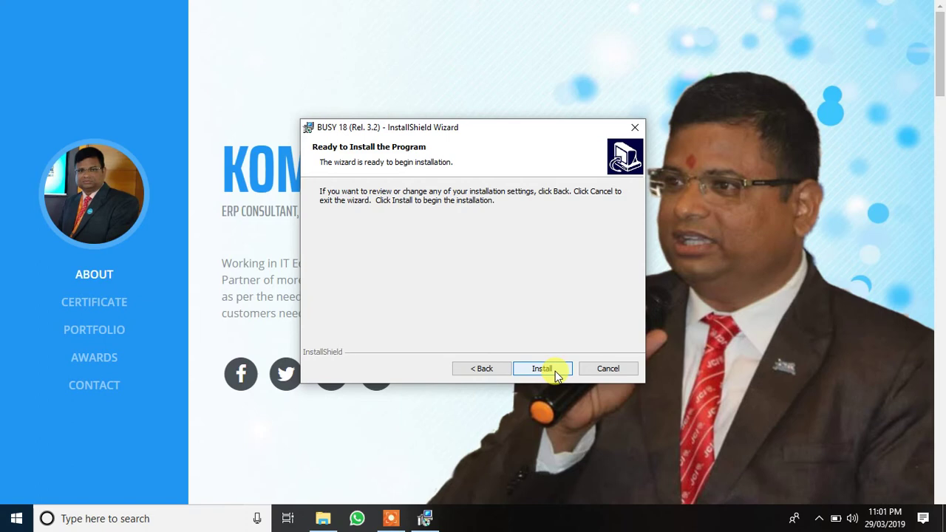
left_click(557, 373)
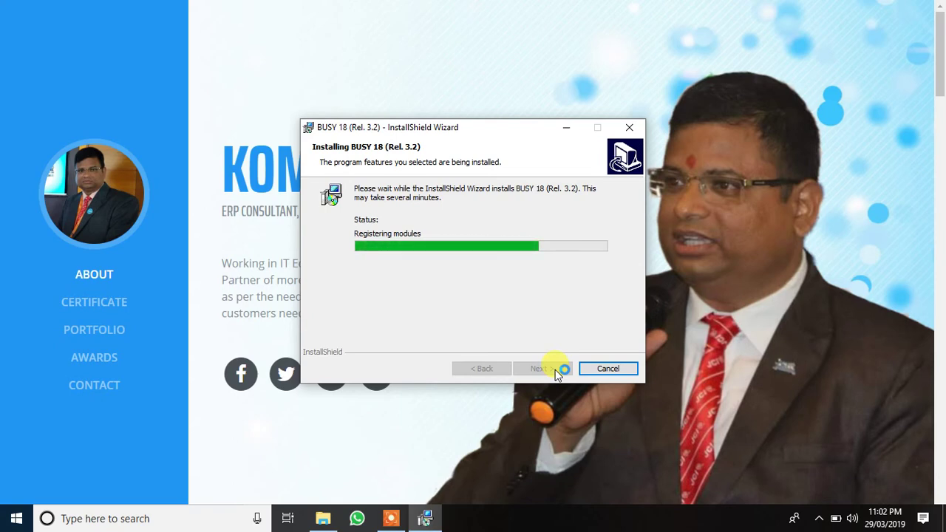
Switch to File Explorer and check the folders on the C: and D: drives
left_click(318, 521)
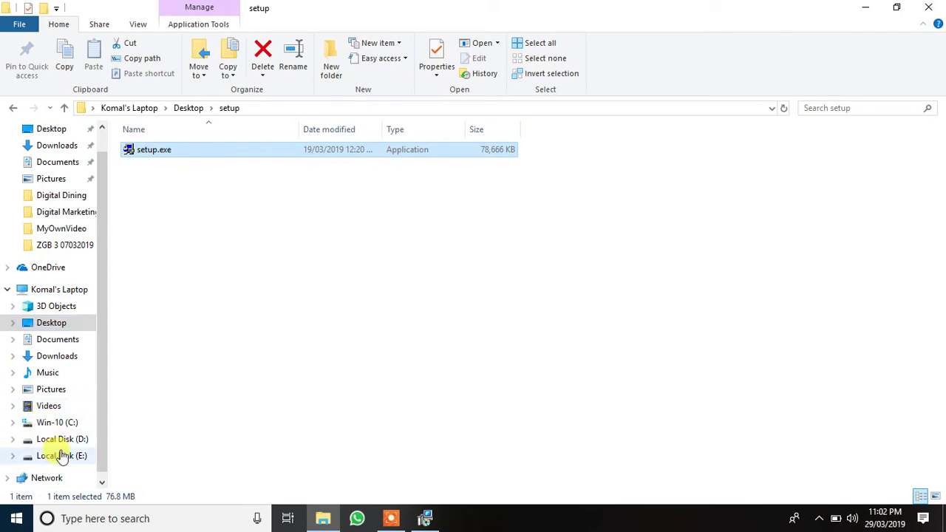
left_click(63, 424)
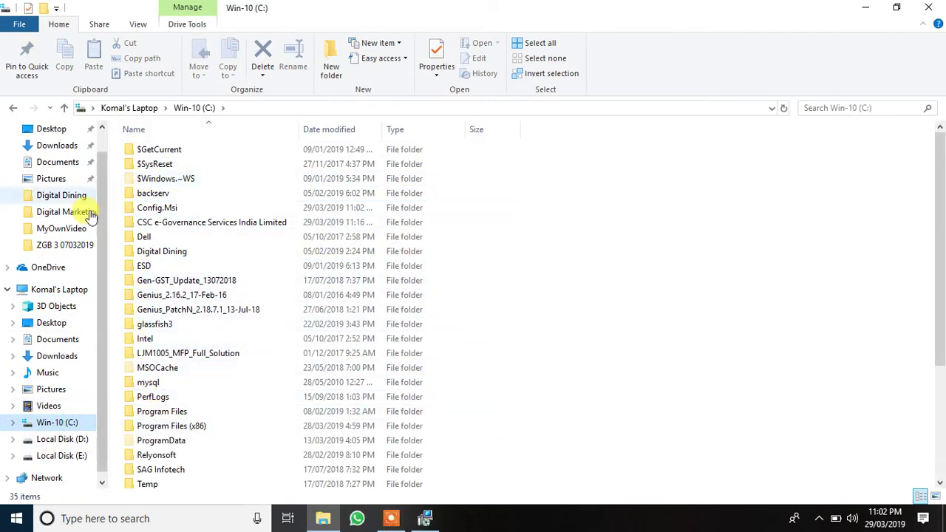
left_click(66, 441)
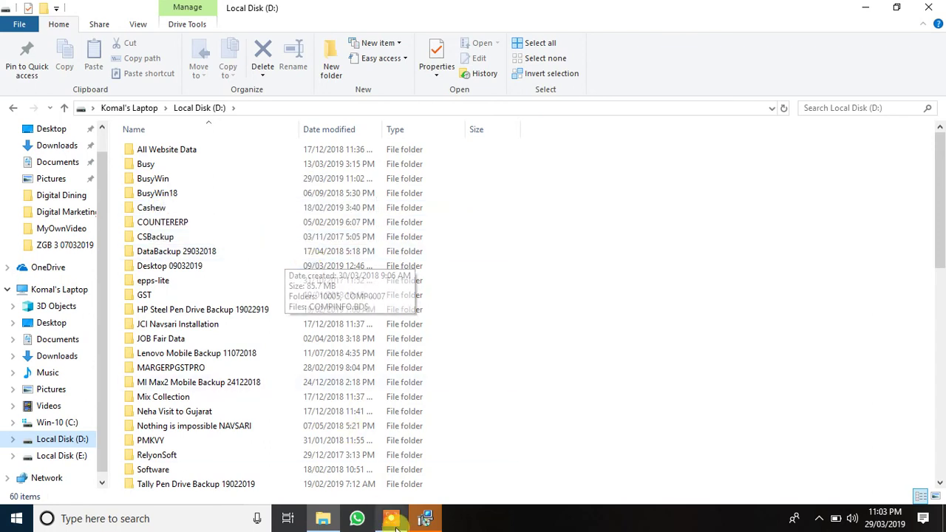
Return to the BUSY 18 installer, minimize the File Explorer window and finish the wizard
left_click(427, 521)
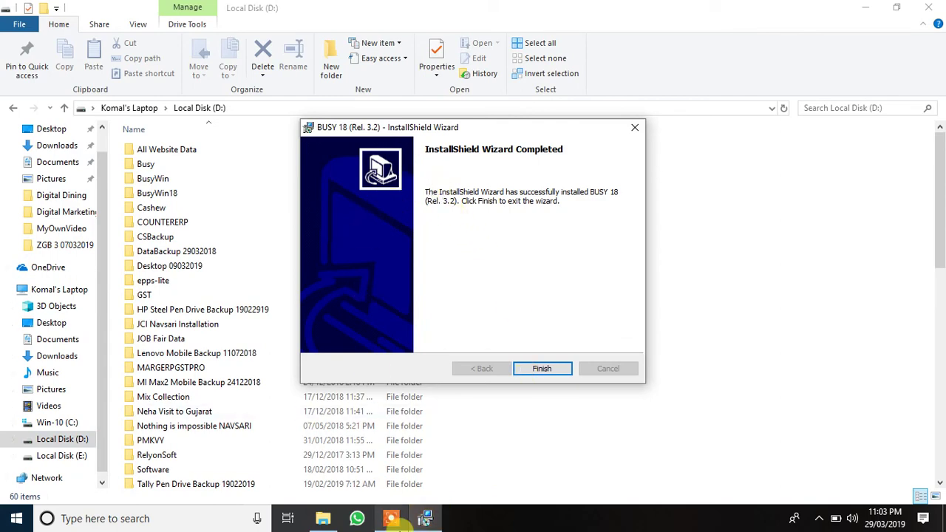
left_click(857, 10)
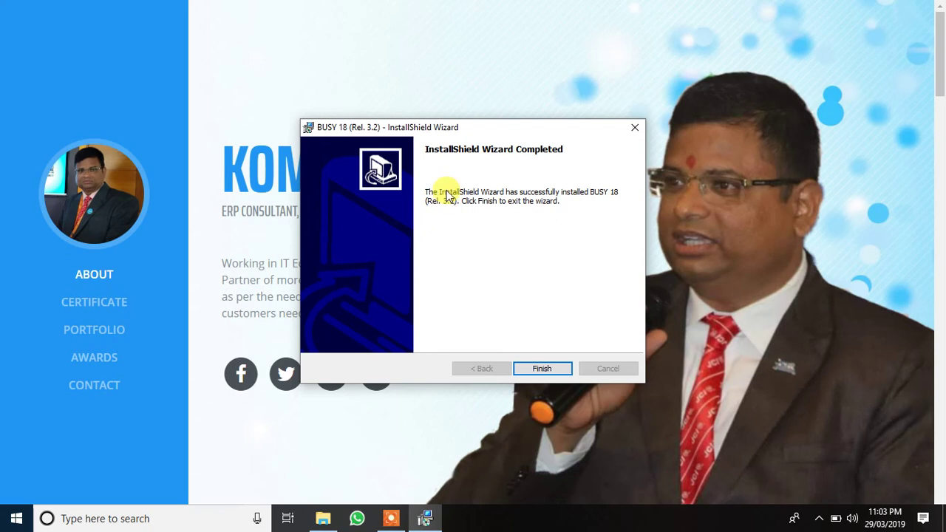
left_click(545, 365)
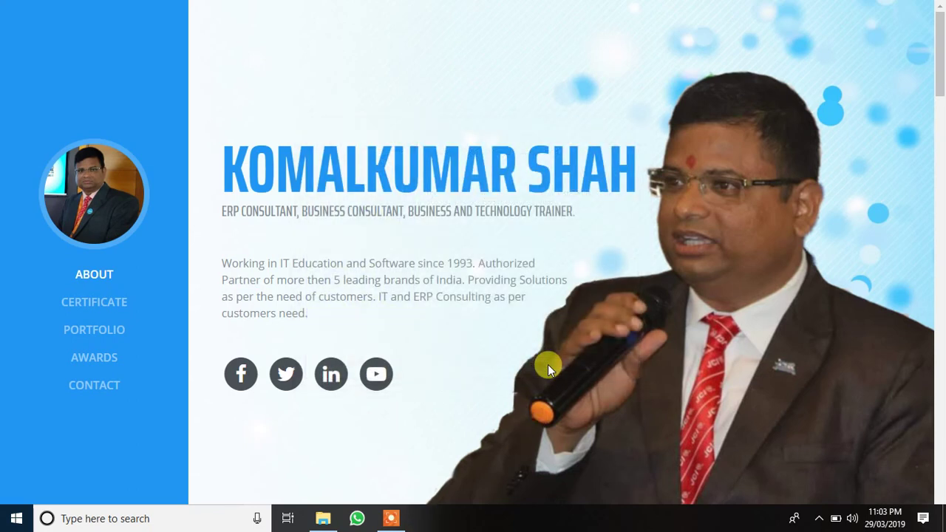